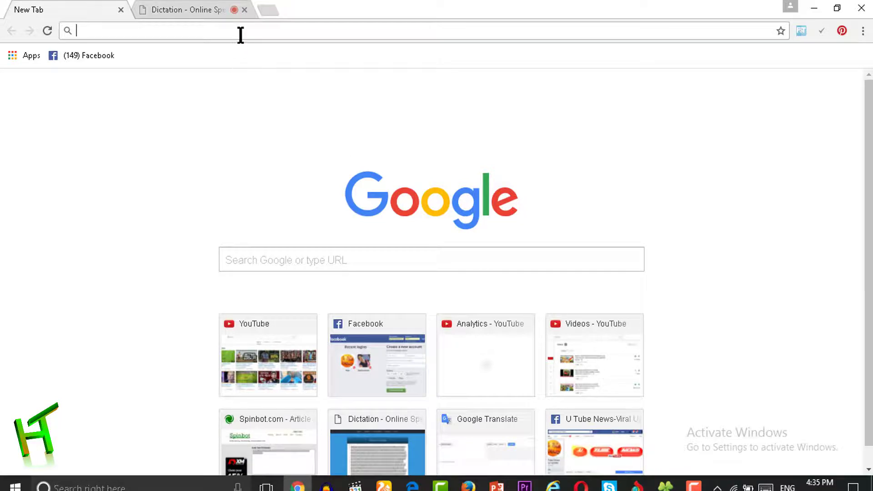
Step: Review the installed extensions page, then go to the Chrome Web Store via Get more extensions
left_click(863, 30)
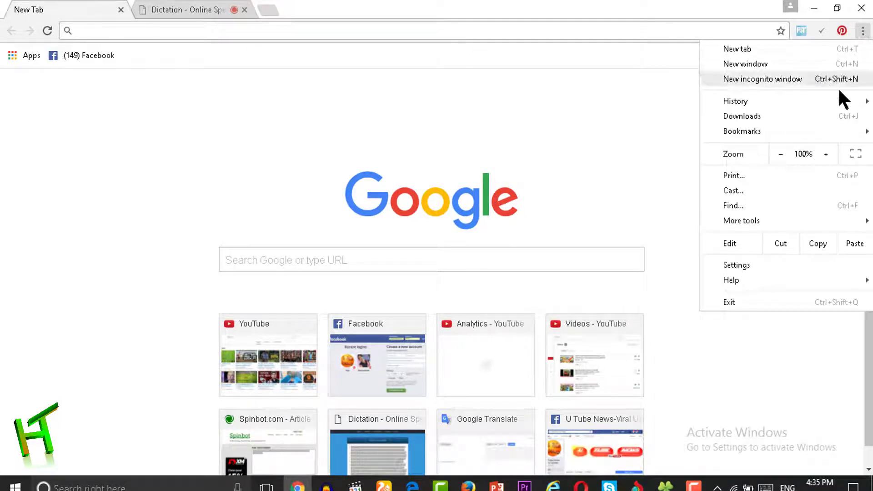
mouse_move(741, 221)
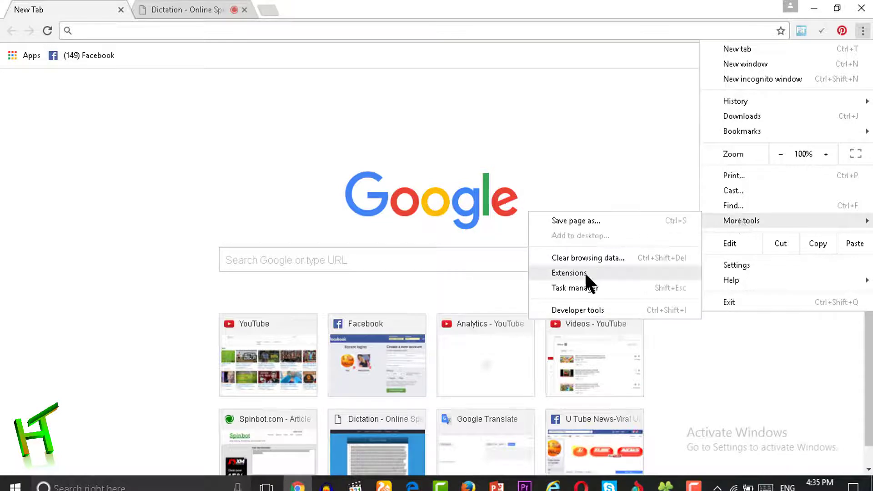
left_click(584, 272)
scroll(343, 182, "down", 1)
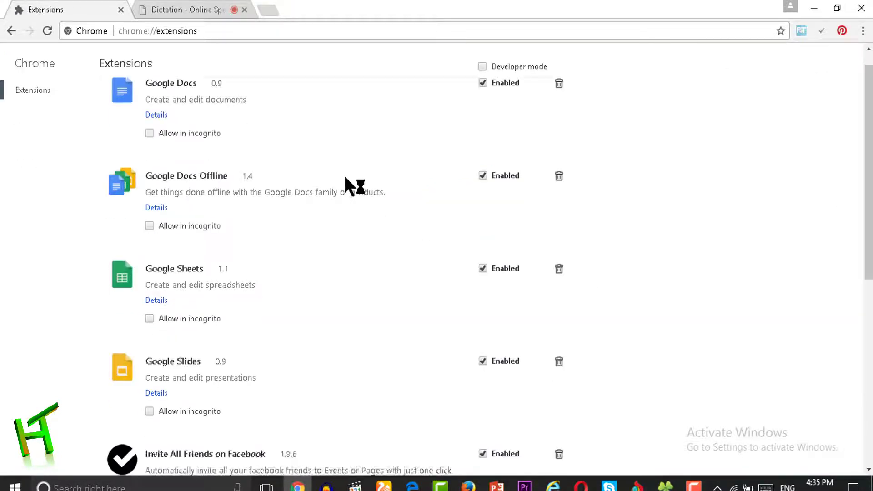
scroll(345, 179, "down", 5)
scroll(346, 177, "down", 3)
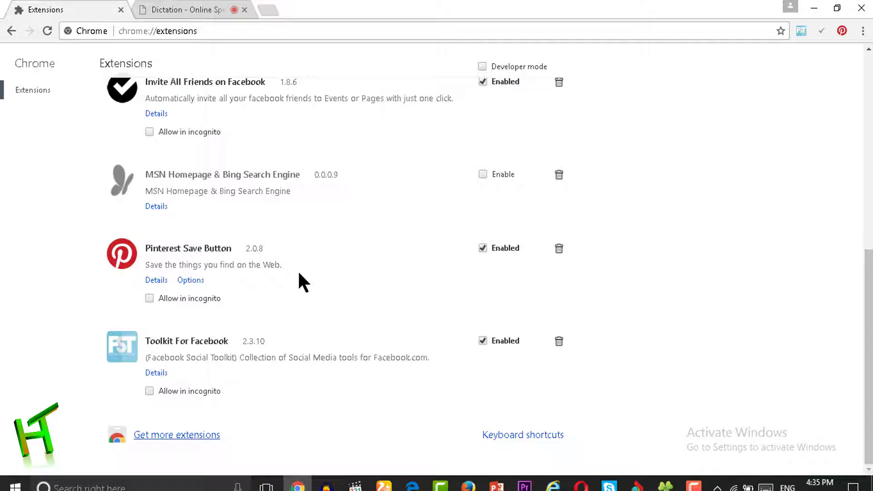
left_click(184, 437)
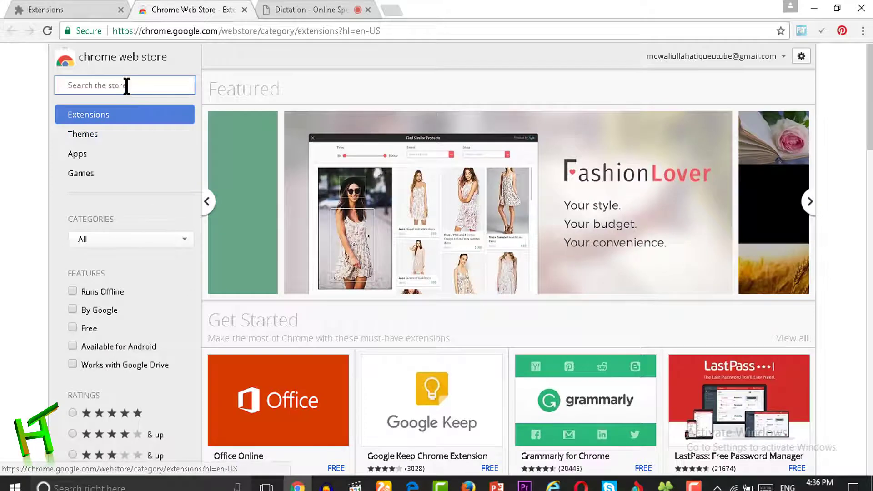
Step: Search the Web Store for 'talk to comment' and add Talk and Comment to Chrome
left_click(126, 85)
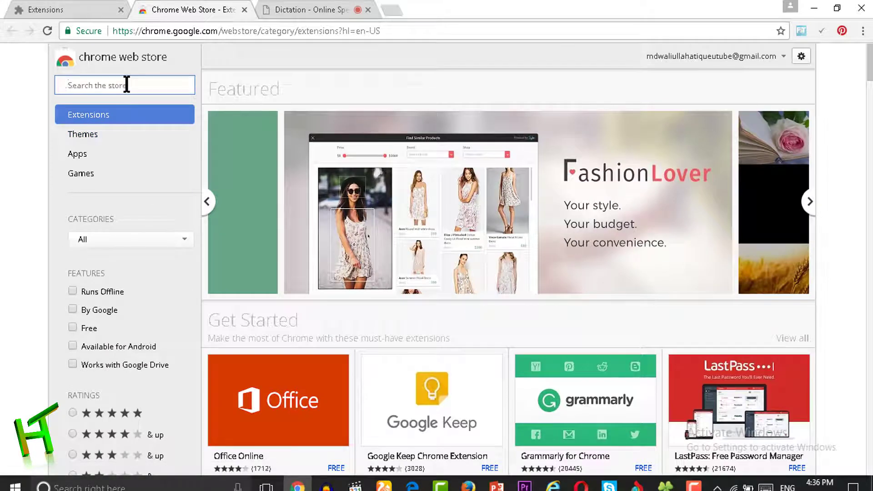
type("talk to")
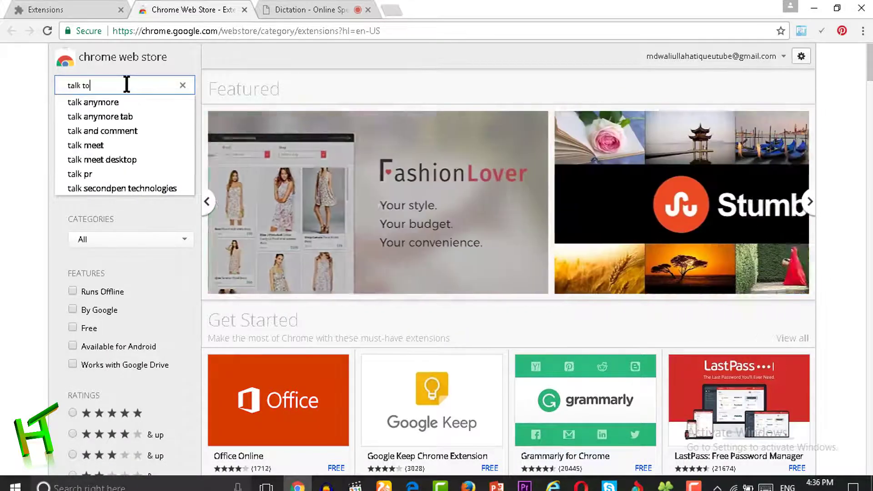
type(" comment")
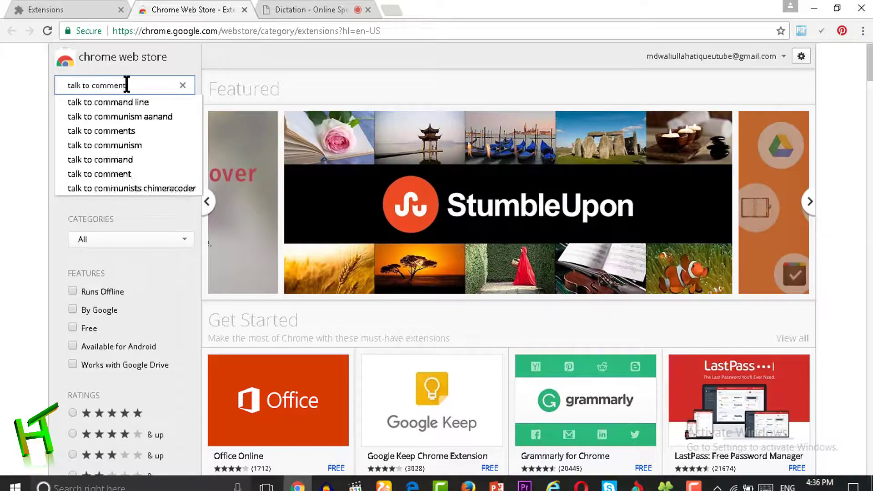
key("Return")
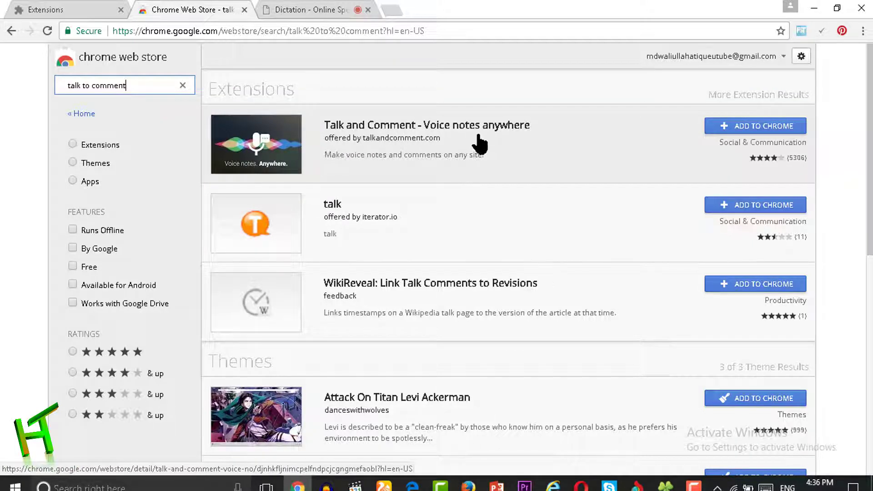
left_click(747, 127)
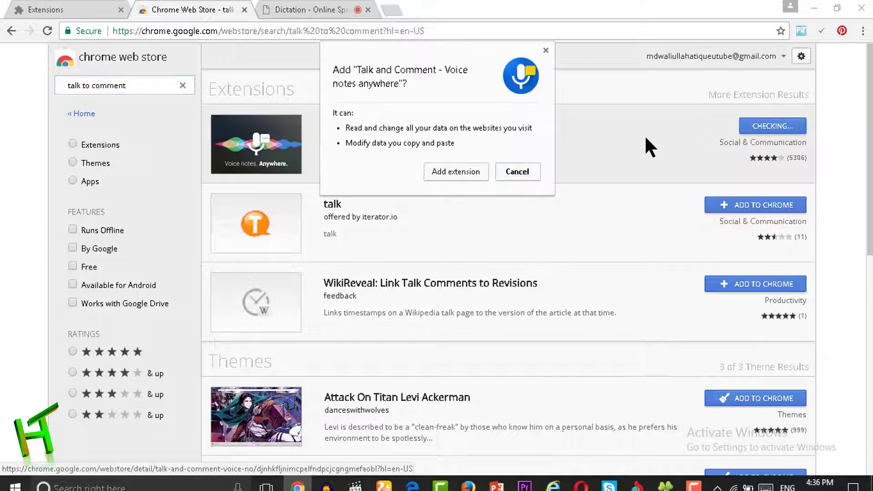
Step: Confirm the Talk and Comment installation and allow it microphone access
left_click(455, 172)
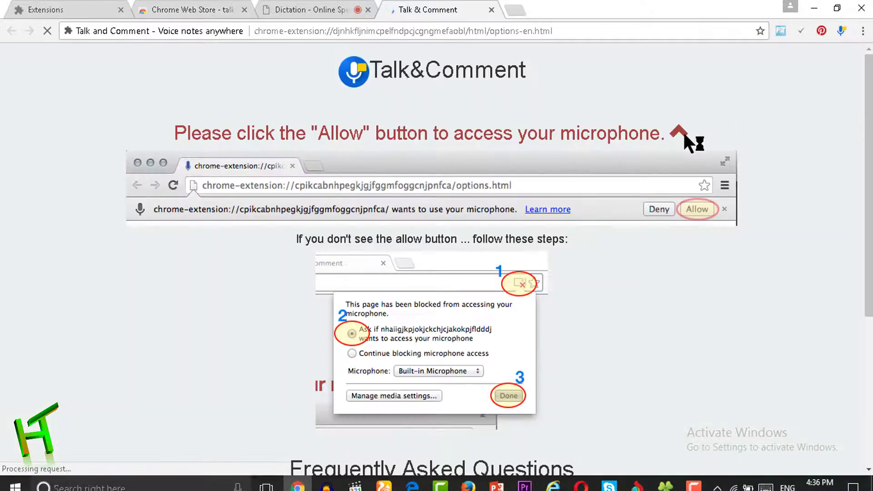
scroll(481, 154, "down", 1)
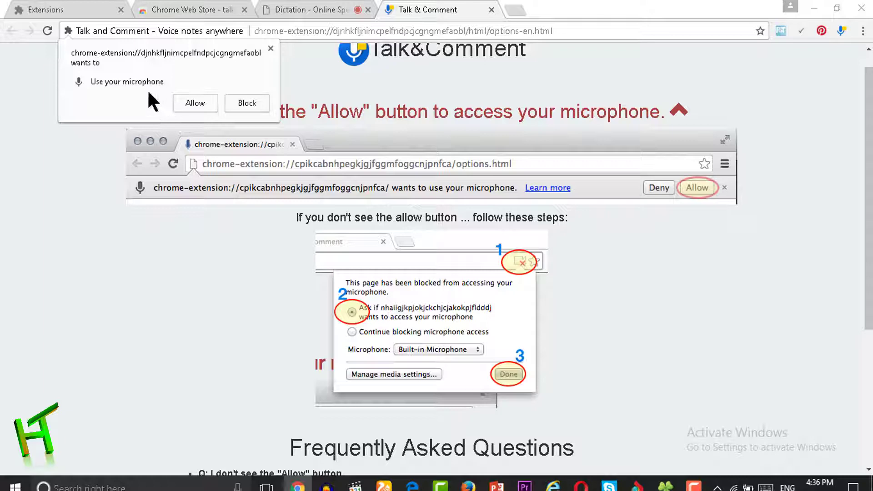
left_click(190, 104)
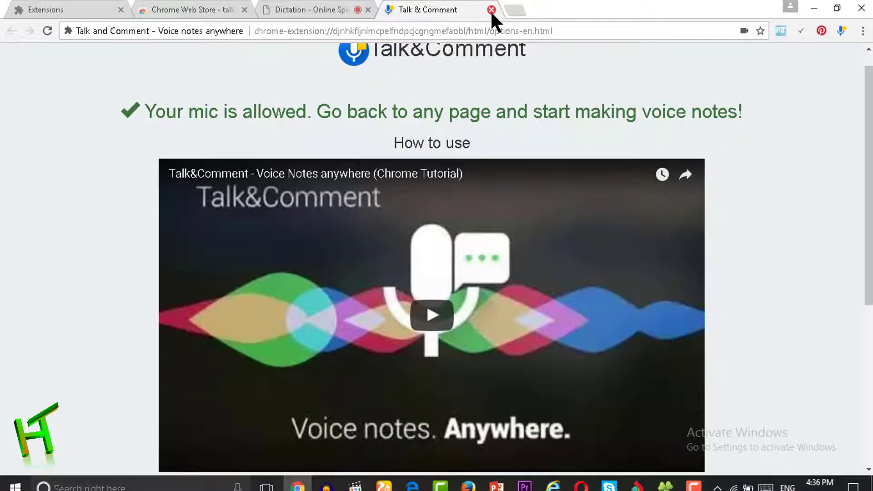
Step: Load facebook.com in a new tab and record a Talk&Comment voice note there
left_click(491, 9)
key("ctrl+t")
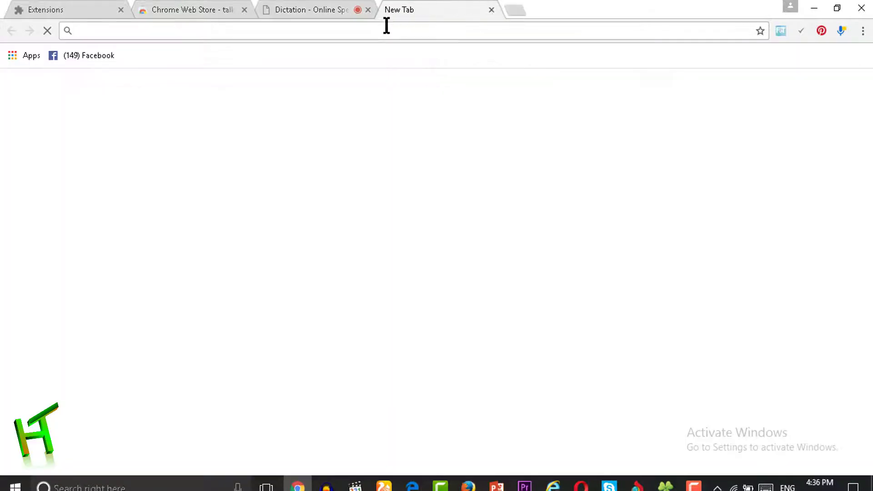
type("facebook.com")
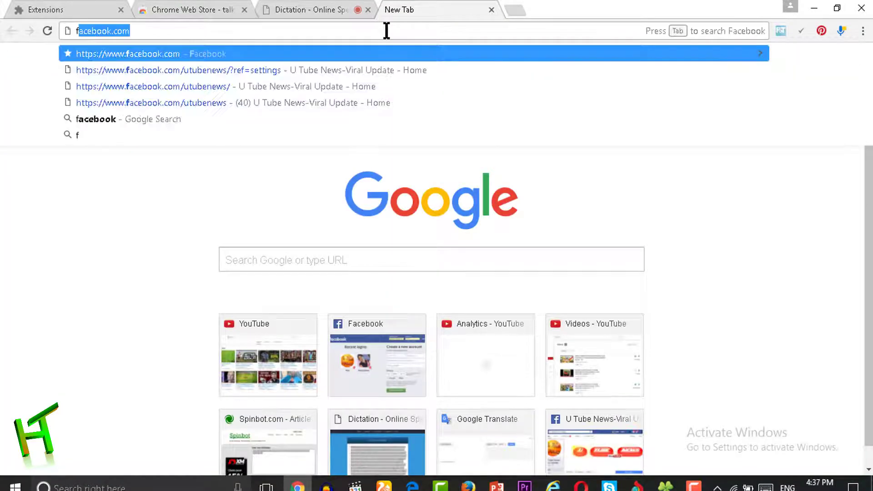
key("Return")
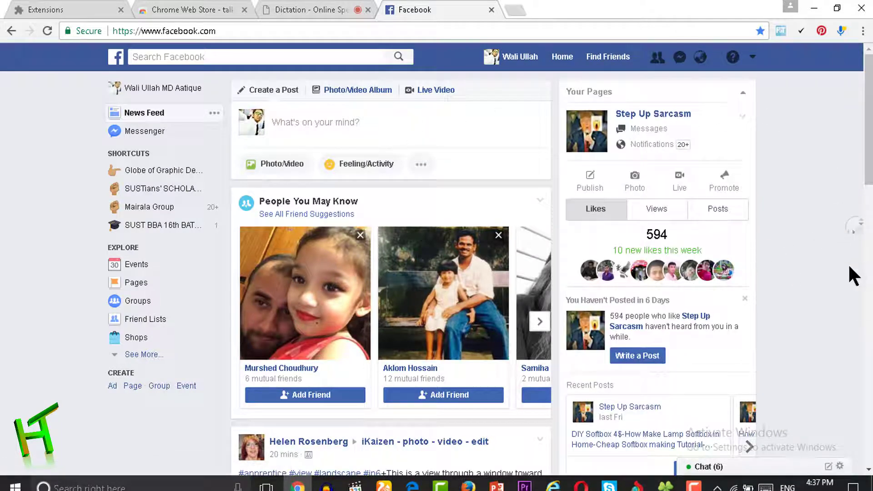
left_click(849, 232)
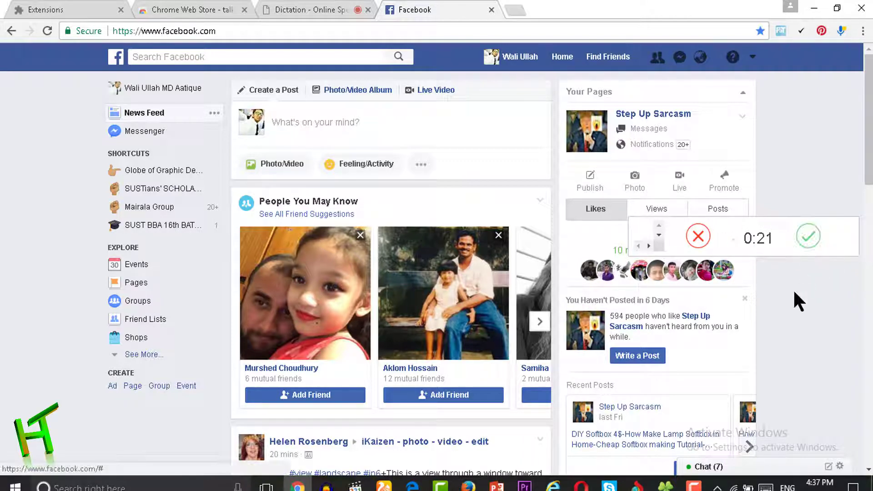
left_click(809, 237)
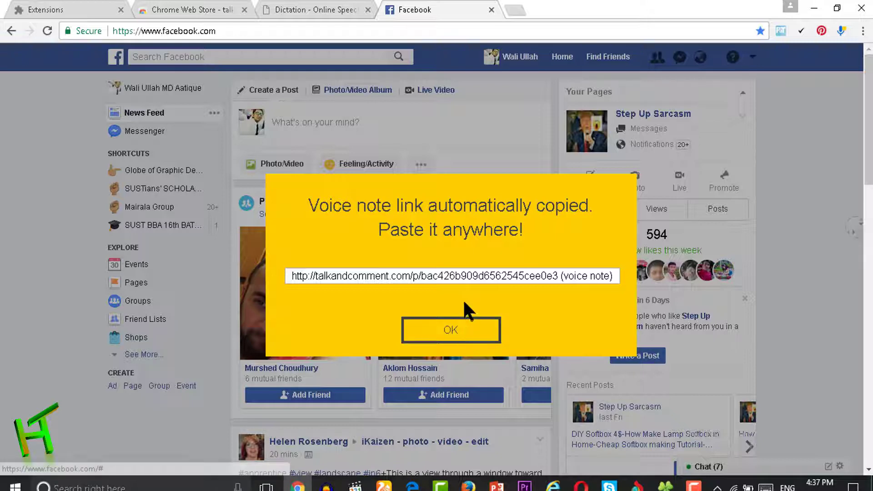
Step: Paste the copied voice-note link into a new Facebook post
left_click(460, 332)
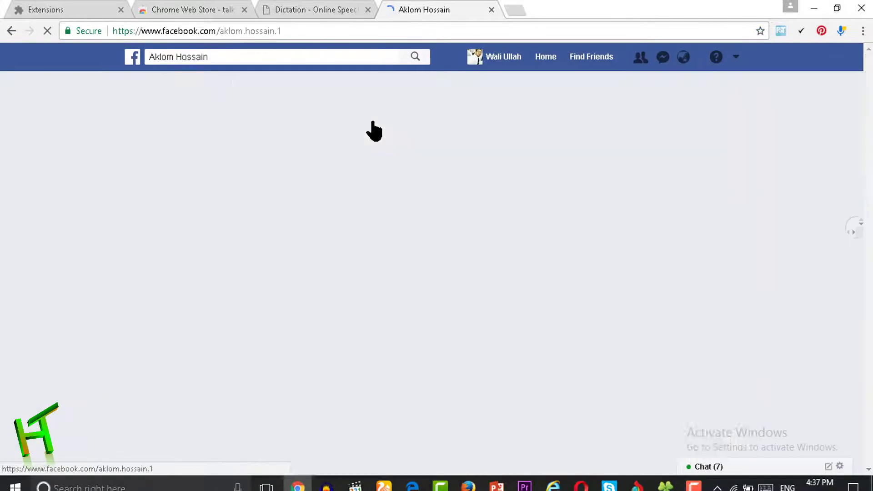
left_click(364, 124)
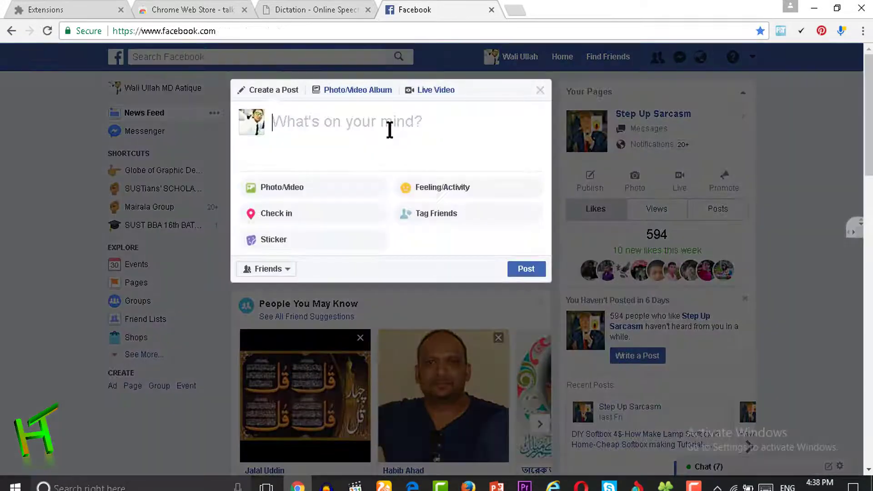
right_click(354, 126)
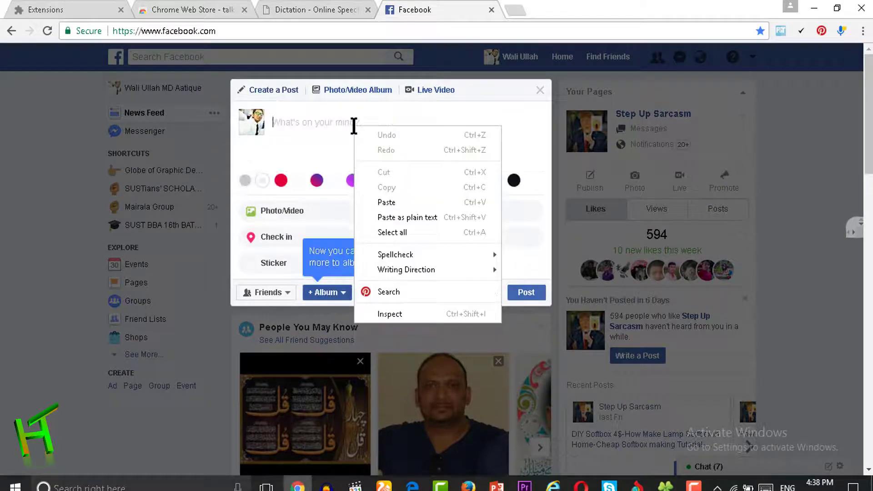
left_click(391, 199)
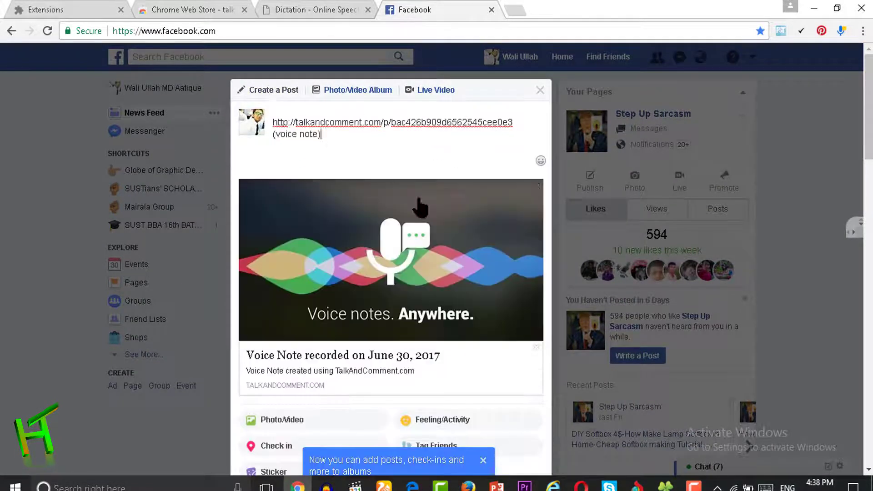
Step: Set the post's audience to Only me and publish it
scroll(478, 193, "down", 3)
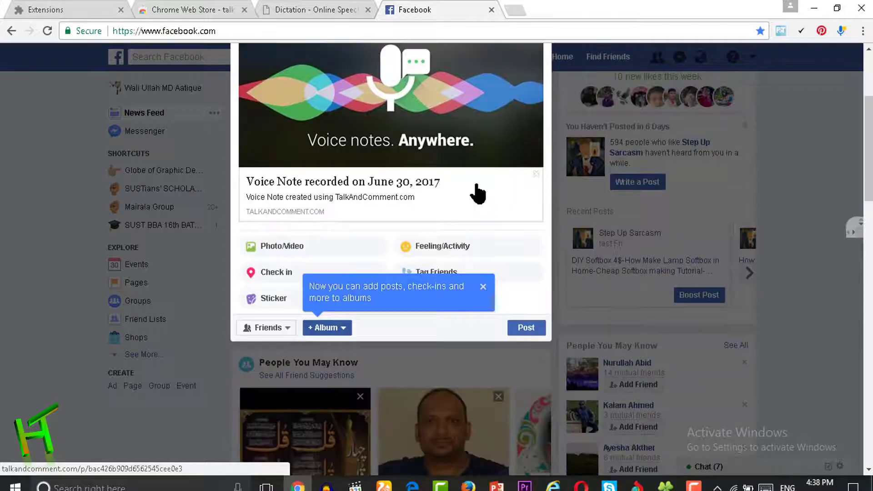
left_click(287, 328)
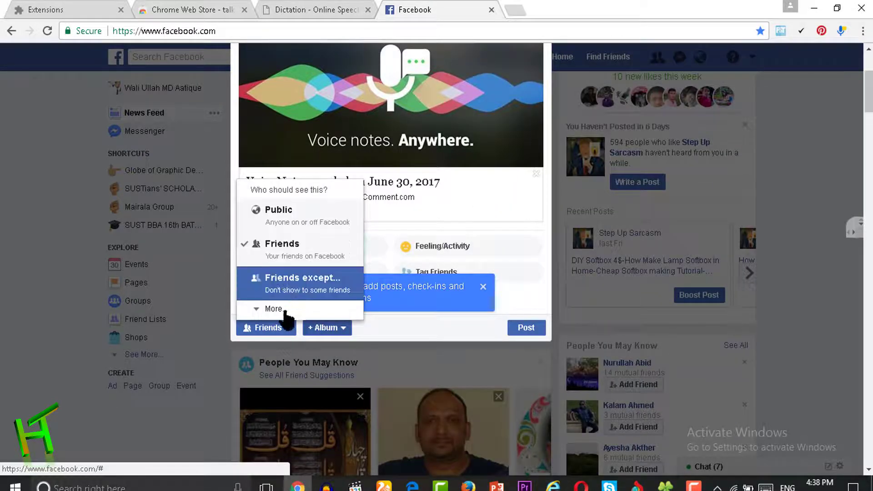
left_click(284, 311)
left_click(291, 284)
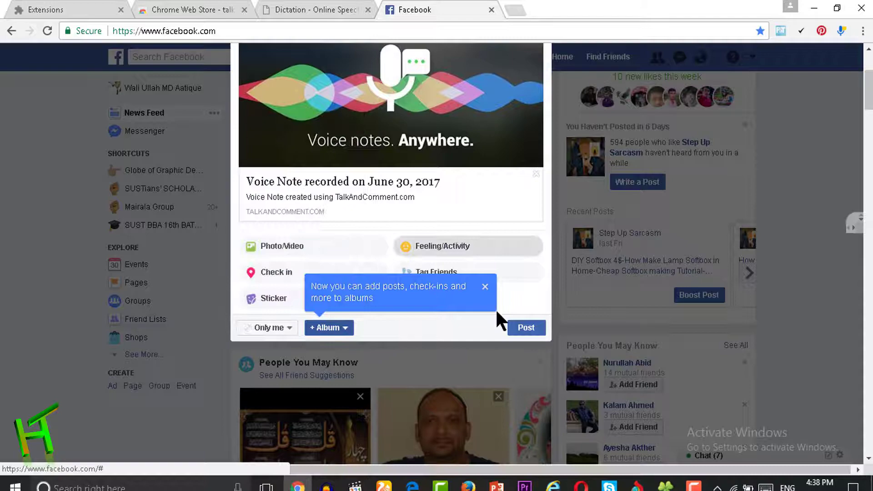
left_click(525, 328)
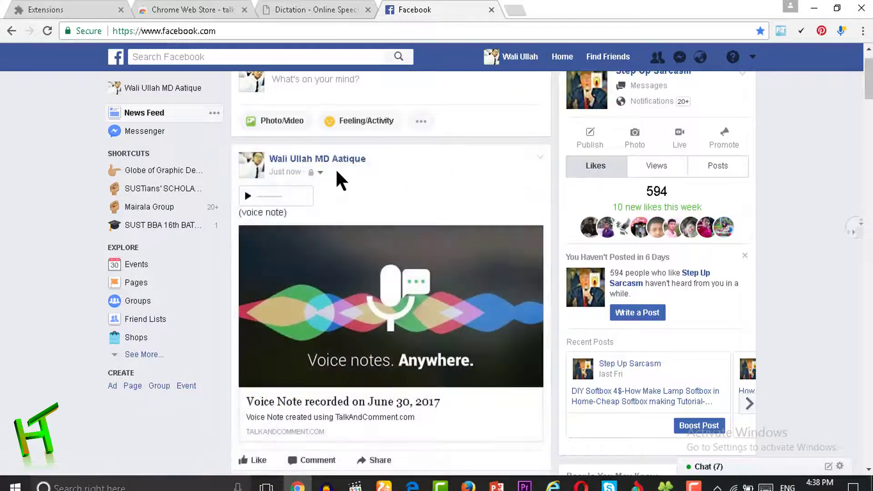
Step: Play and then pause the voice note in the new post
left_click(248, 197)
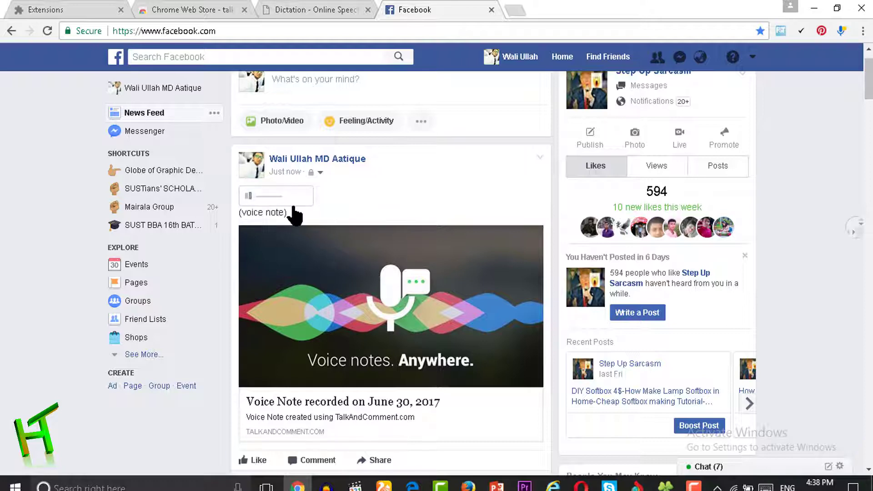
left_click(247, 196)
scroll(457, 200, "up", 1)
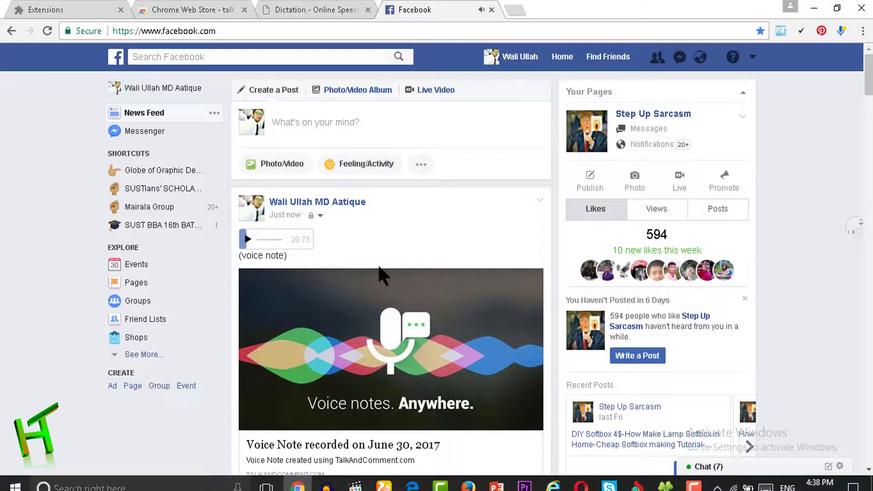
scroll(380, 273, "down", 1)
scroll(382, 246, "up", 1)
Step: Send the voice-note link in the most recent Messenger conversation
left_click(679, 58)
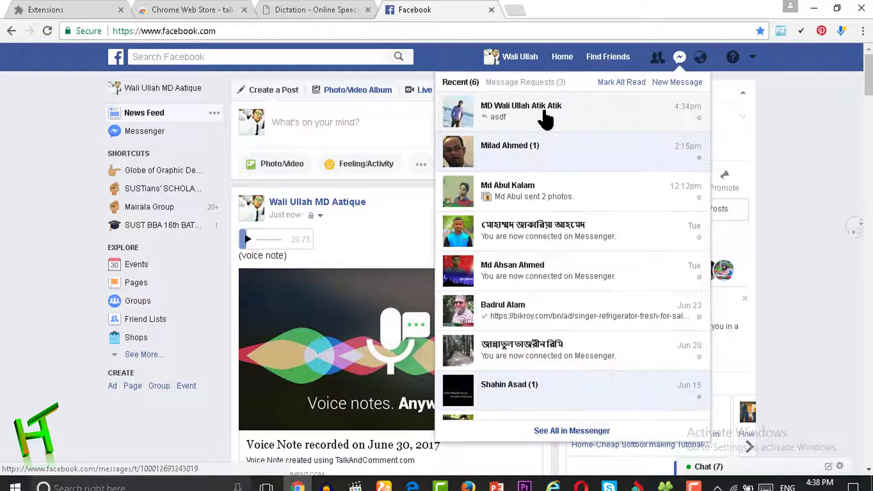
left_click(544, 119)
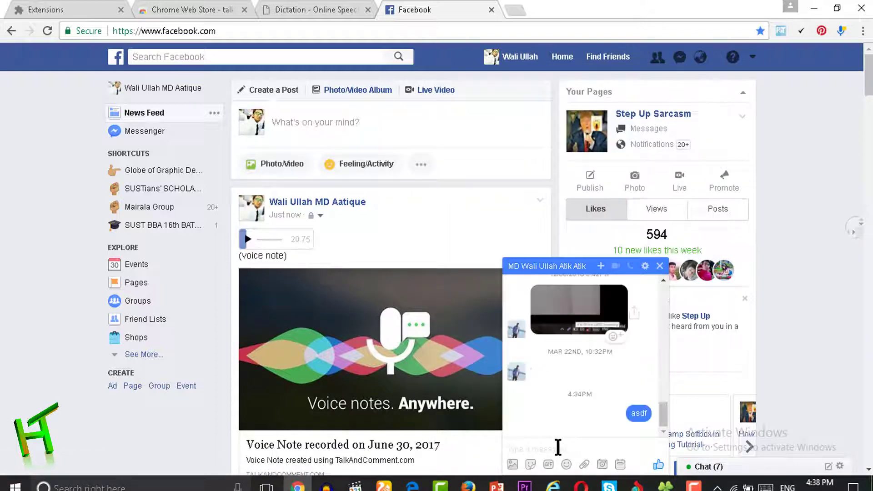
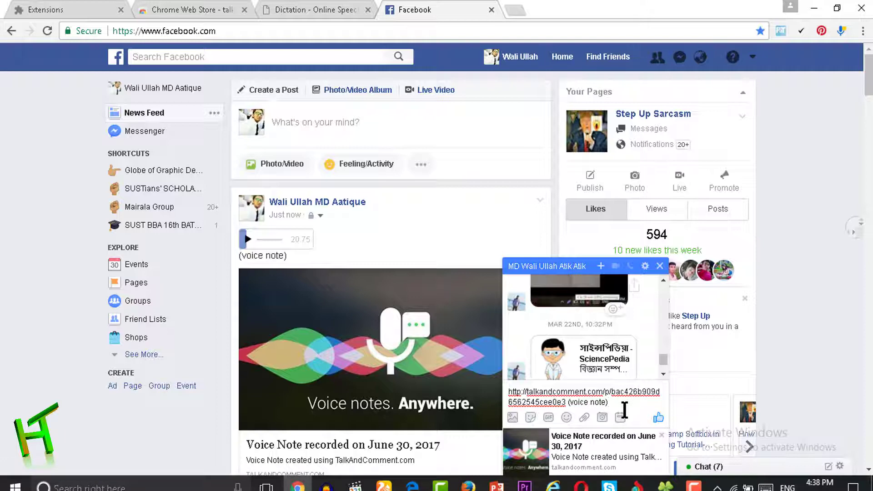
key("Return")
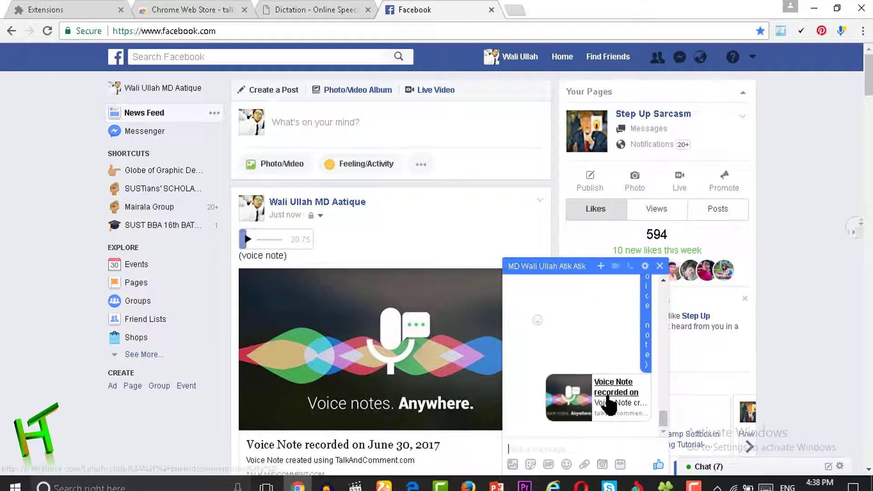
left_click(607, 400)
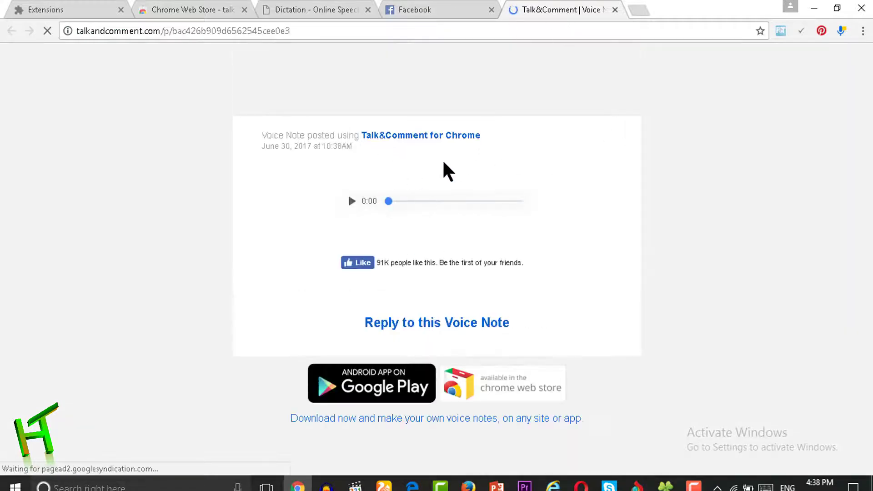
left_click(352, 201)
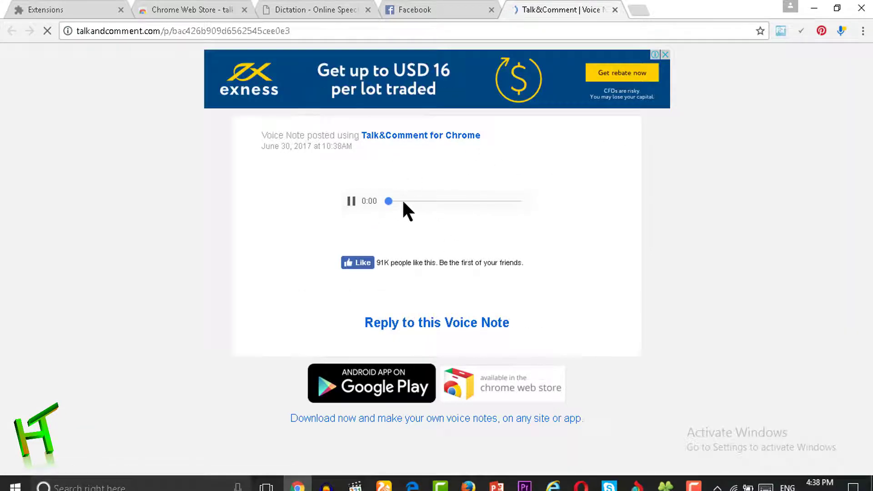
left_click(351, 201)
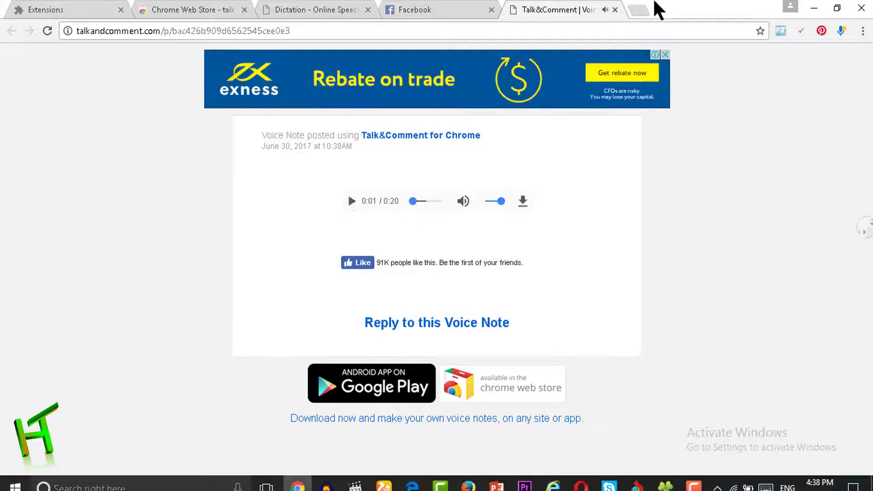
left_click(615, 9)
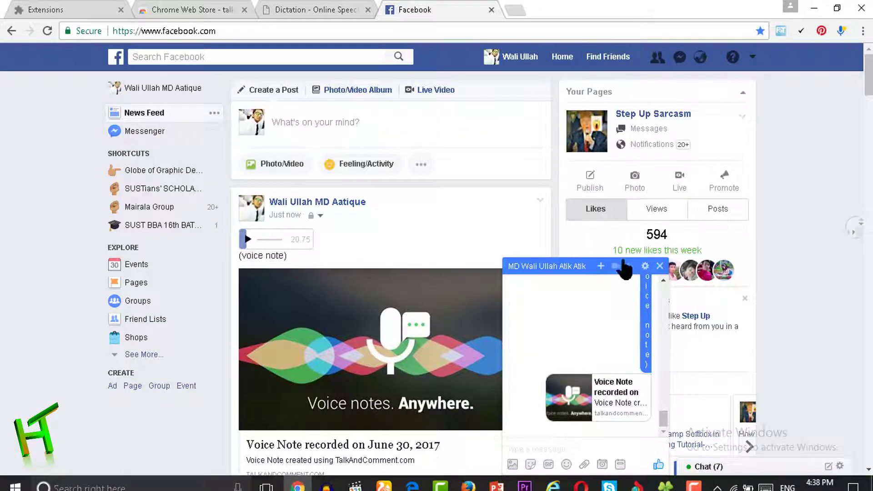
Step: Close the Messenger chat window
left_click(660, 266)
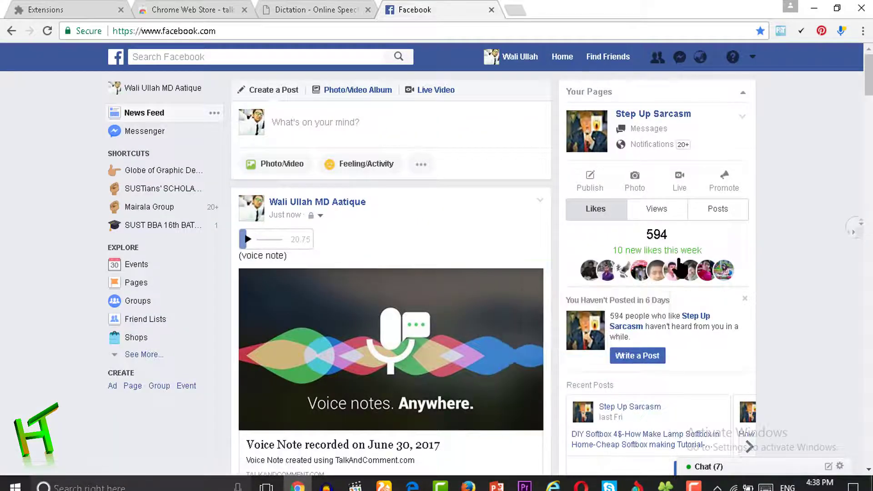